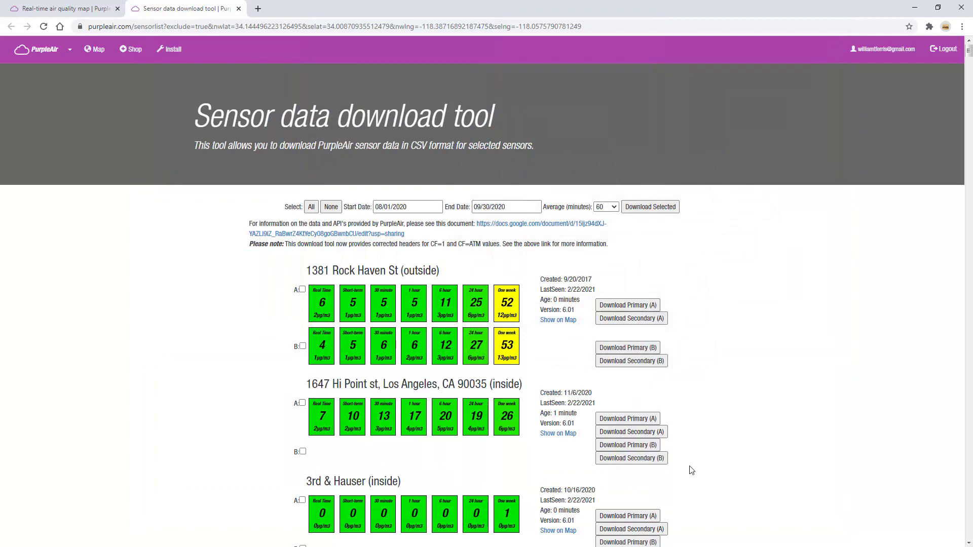
click(432, 205)
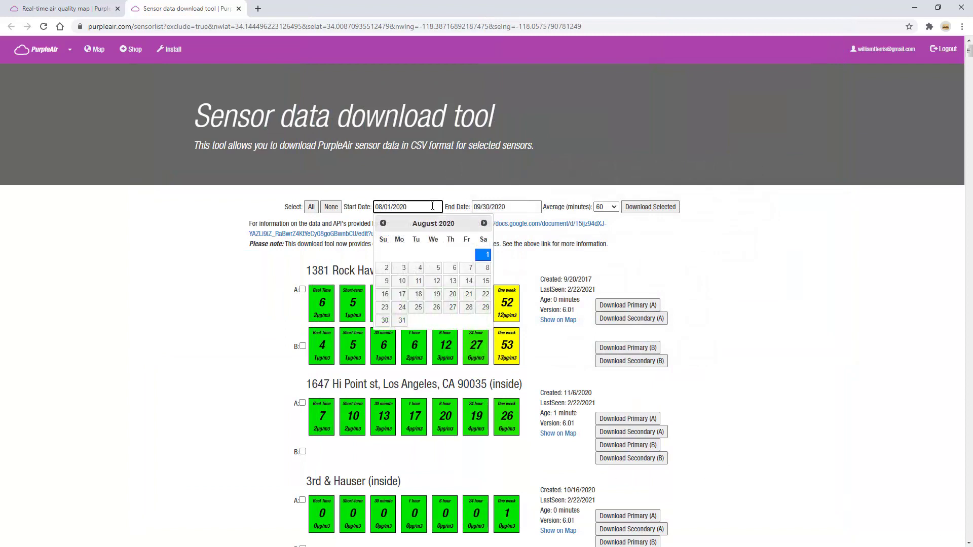
click(483, 254)
click(516, 206)
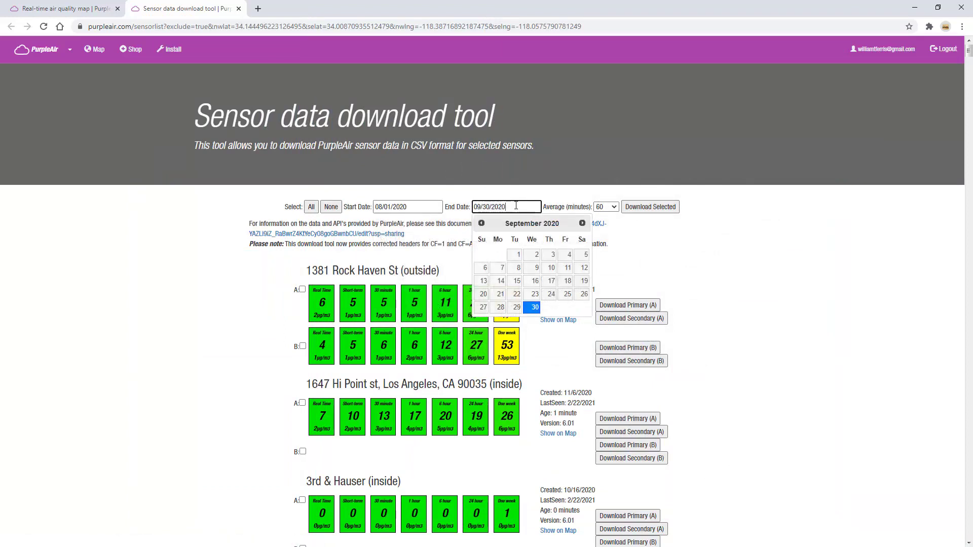
click(534, 308)
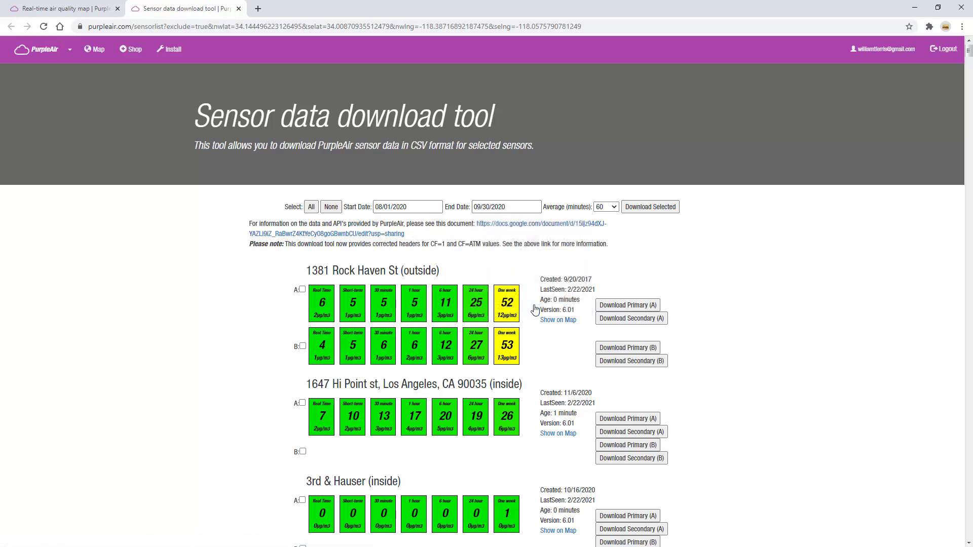
click(613, 207)
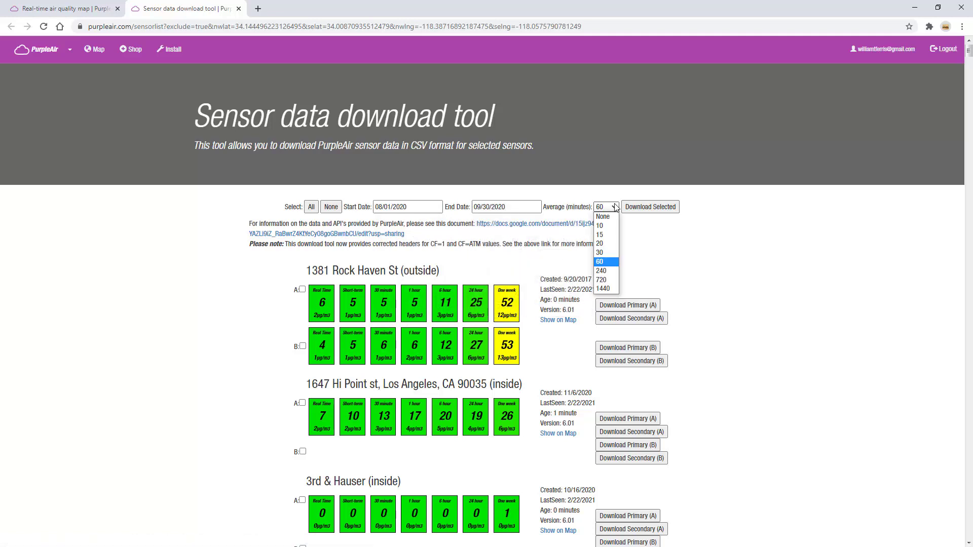
click(607, 264)
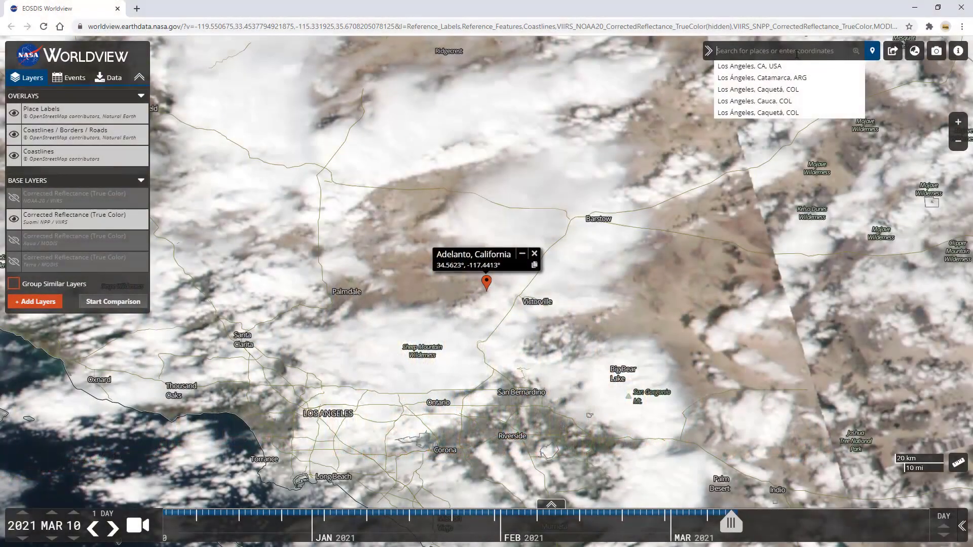
- Search for 'Redding' and fly the map to Redding, CA, USA
text(dding)
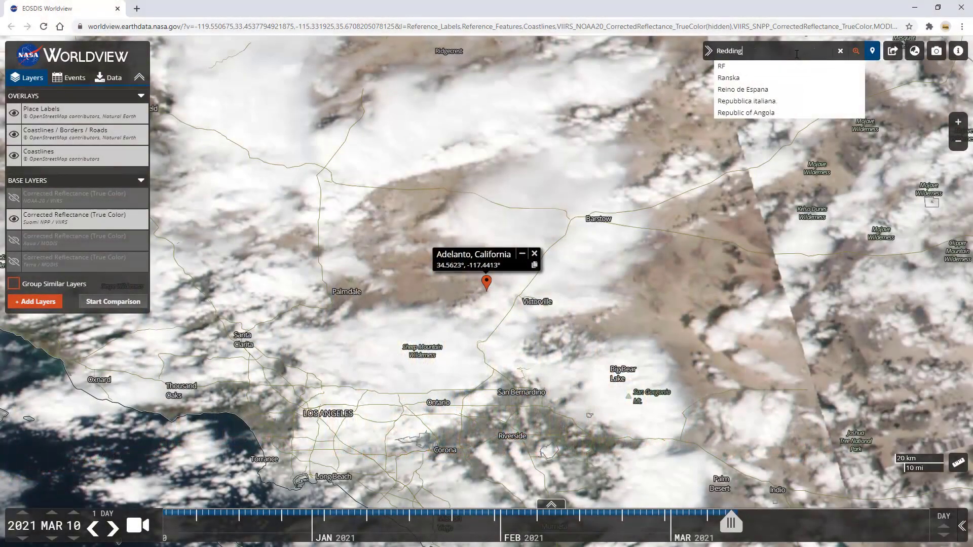
click(795, 68)
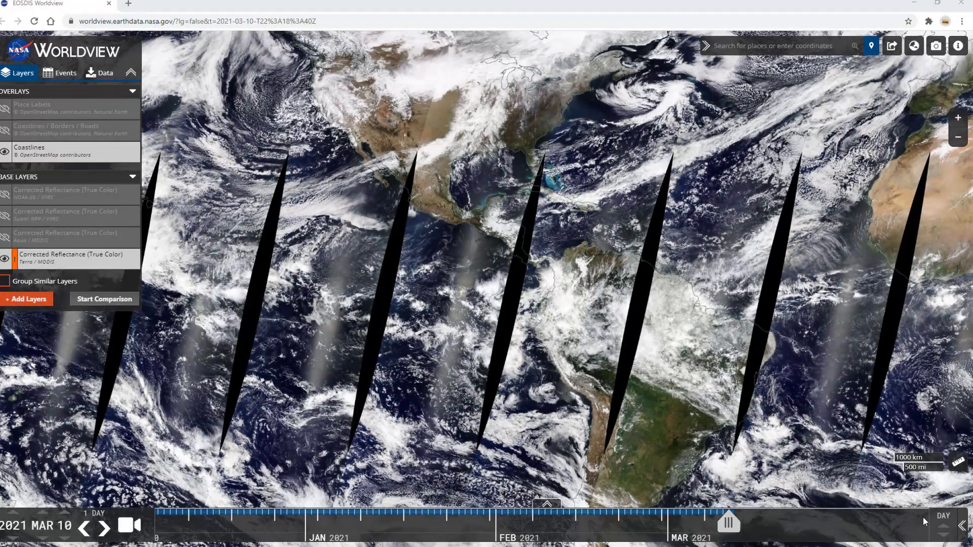
mouse_move(945, 529)
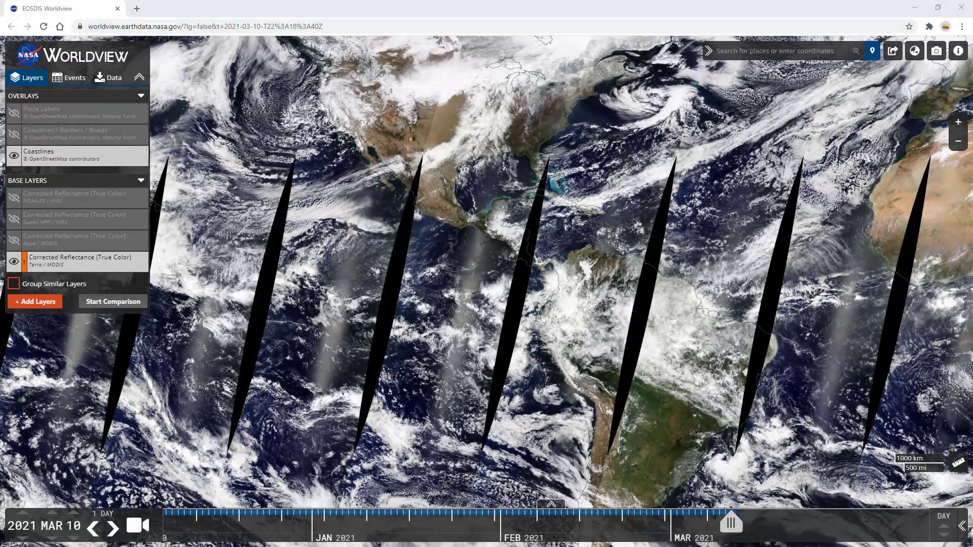
- Fly the map to Los Angeles, CA, USA and drop a marker at Adelanto, California
click(816, 50)
text(Los Ange)
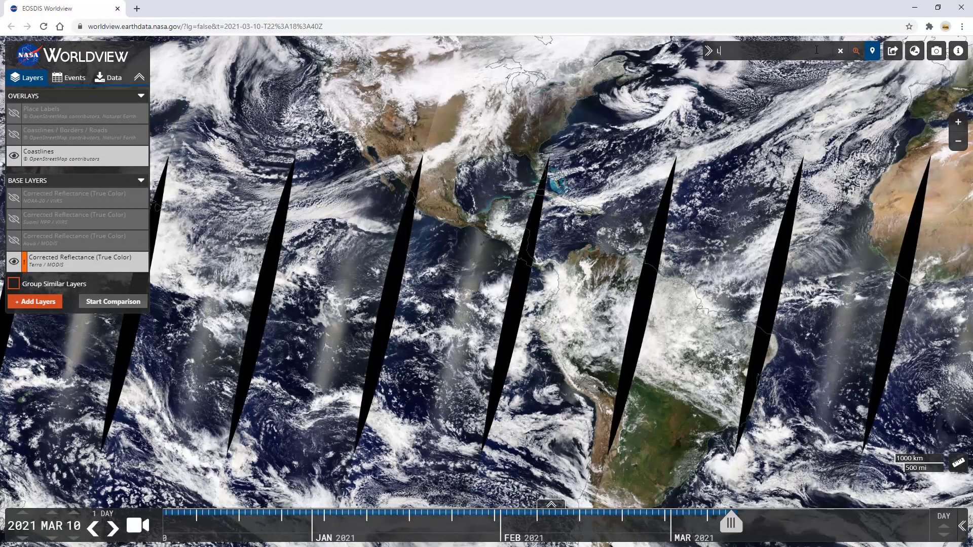
text(les, CA)
click(798, 68)
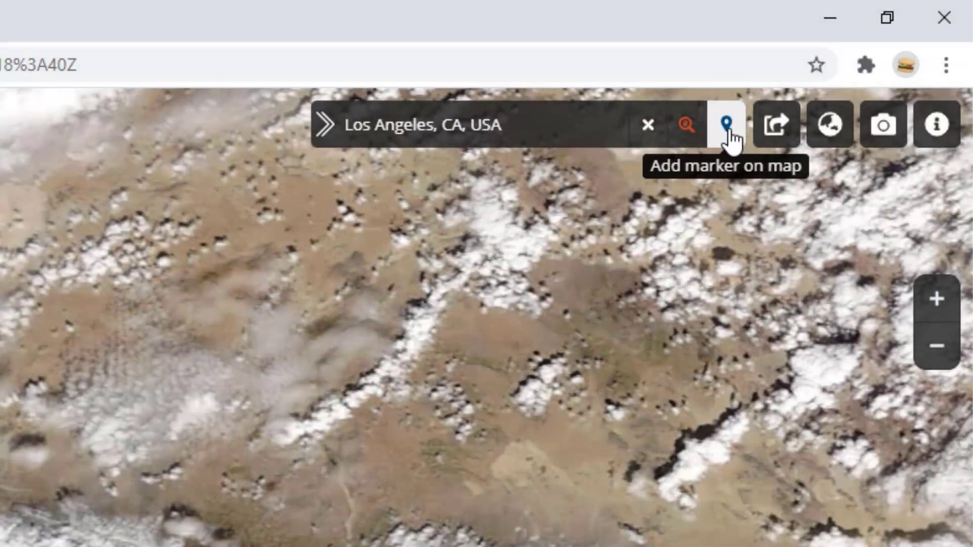
click(726, 124)
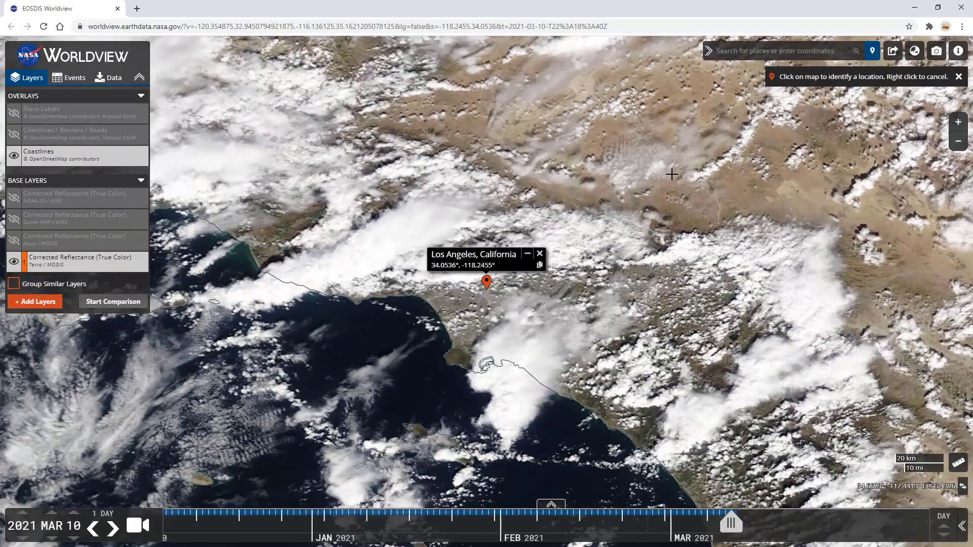
click(671, 174)
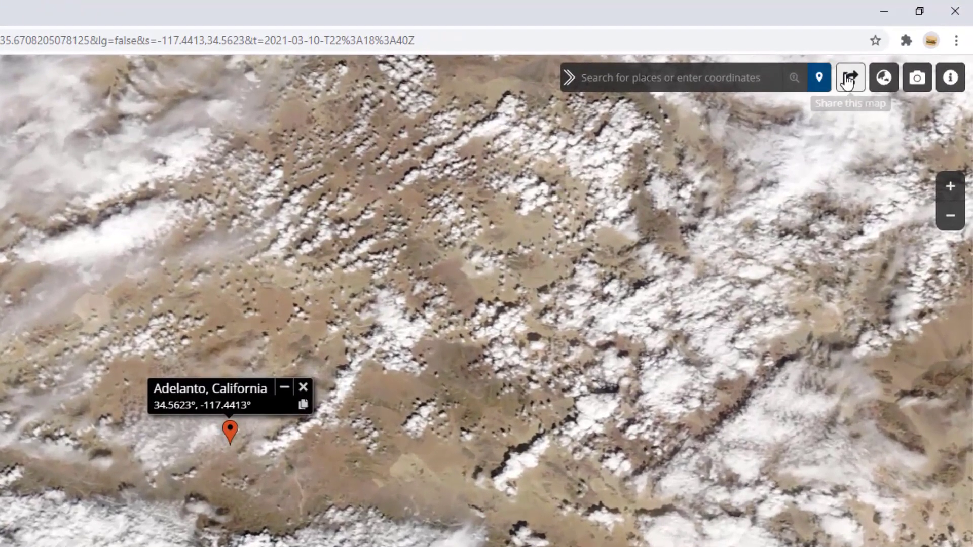
- Copy the map's share link and close the share panel
click(848, 80)
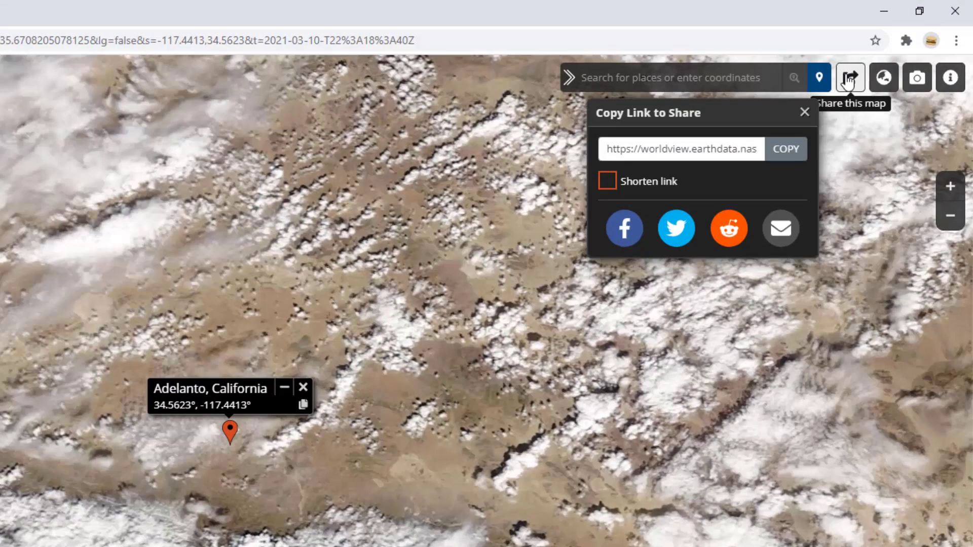
click(785, 152)
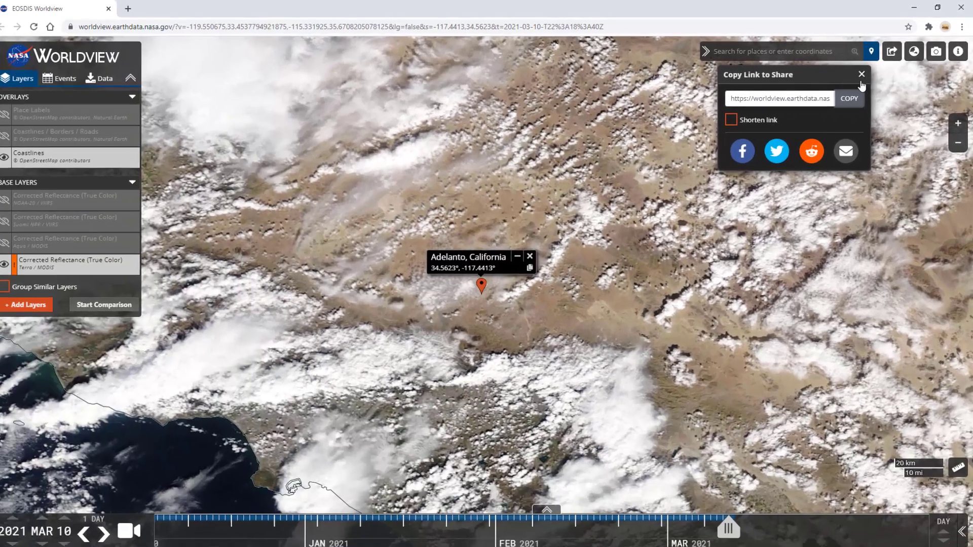
click(804, 112)
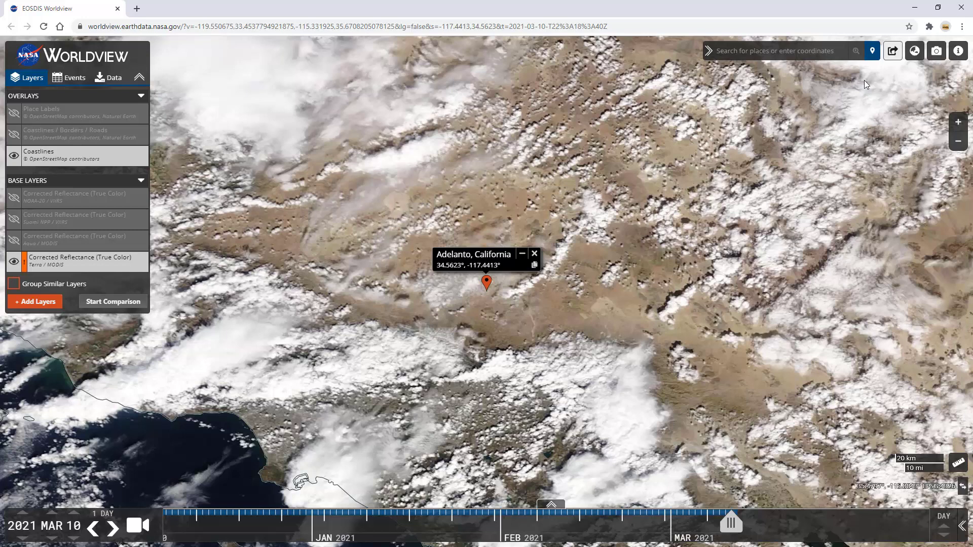
- Replace Terra/MODIS with Suomi NPP/VIIRS base imagery and enable Place Labels and Coastlines/Borders/Roads
click(14, 261)
click(14, 219)
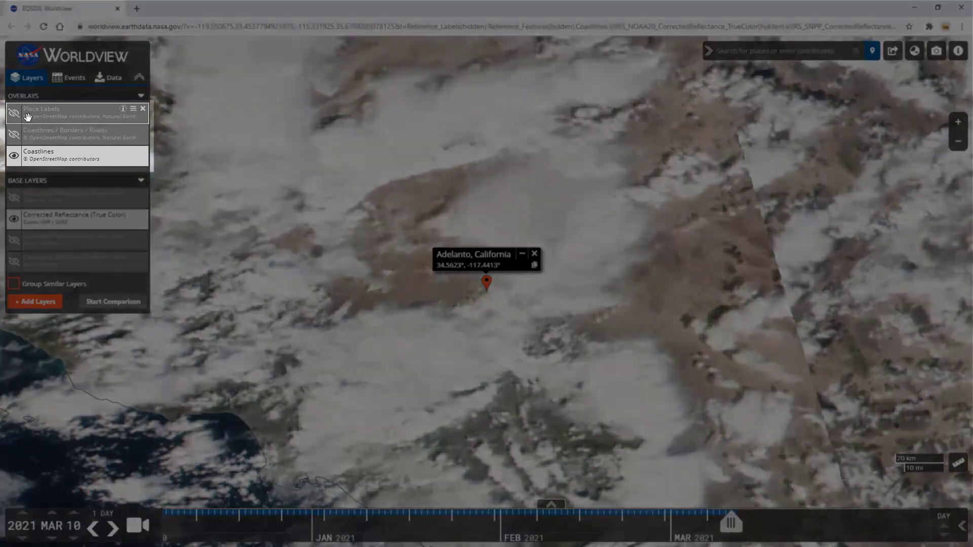
click(13, 113)
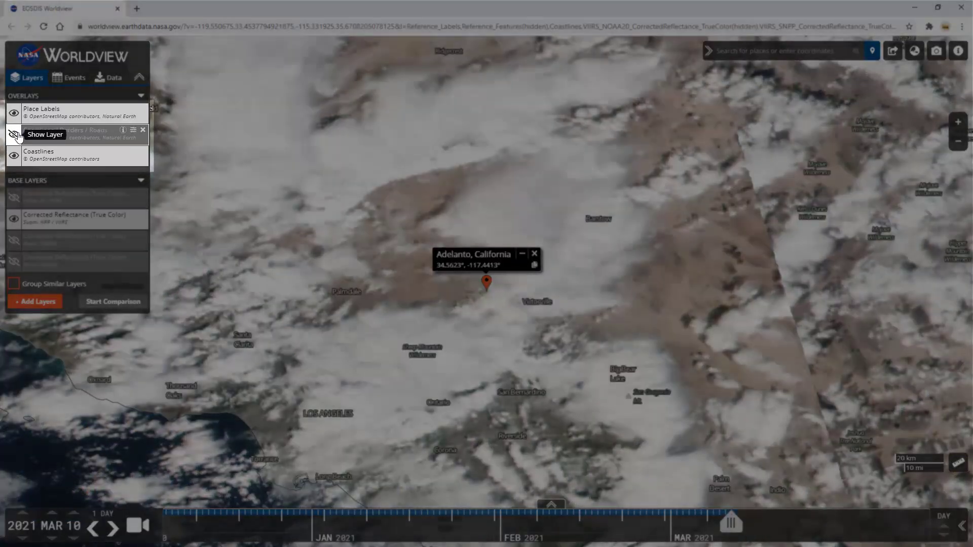
click(13, 135)
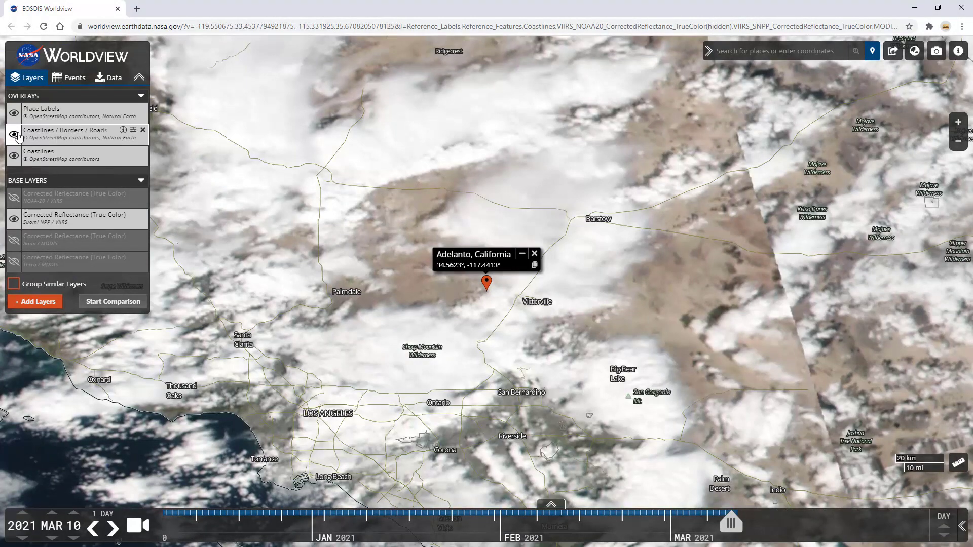
- Search for 'Redding' and fly the map to Redding, CA, USA
click(795, 50)
text(Redding)
click(795, 69)
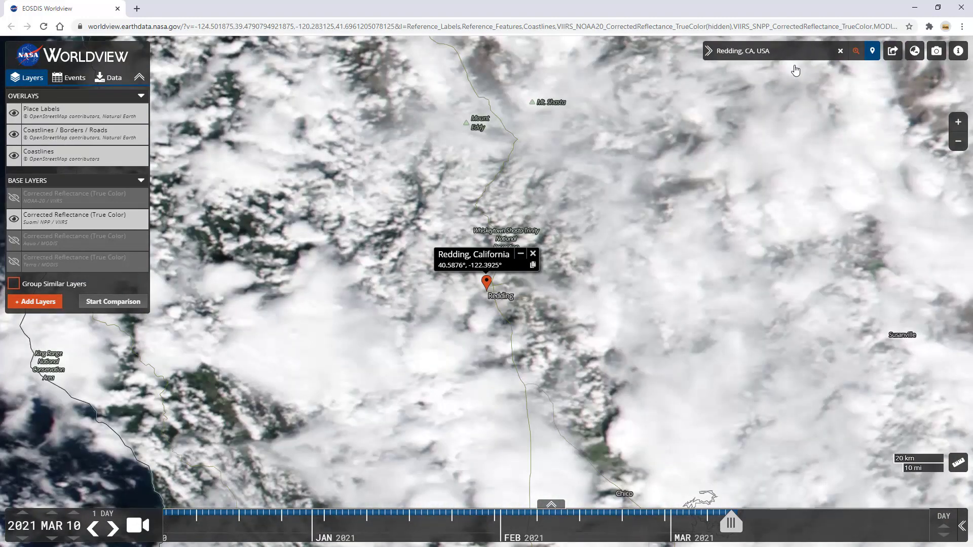
- Set the date to 2020 SEP 07 and open the layer catalog
click(22, 538)
click(51, 513)
click(52, 513)
click(52, 513)
click(51, 514)
click(52, 513)
click(52, 513)
click(74, 538)
click(74, 538)
click(74, 538)
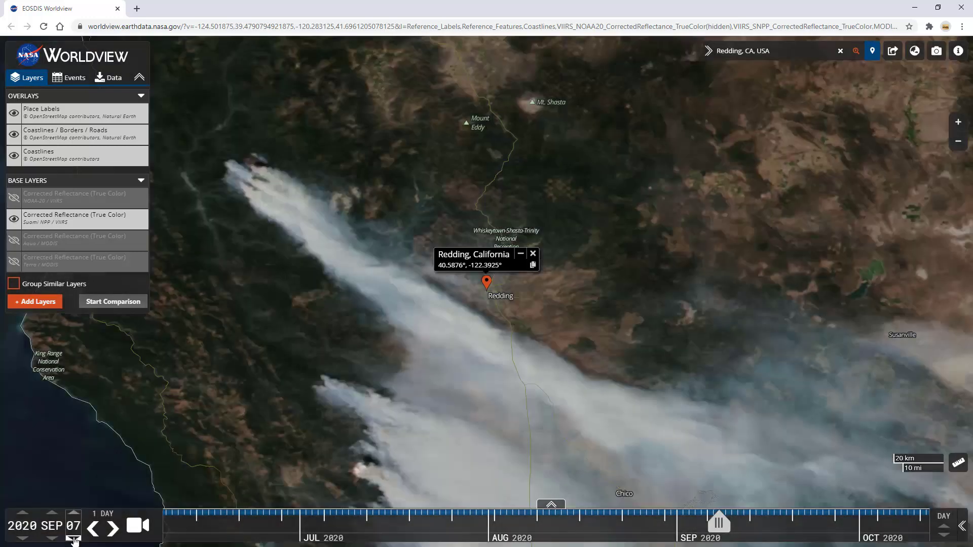
click(54, 302)
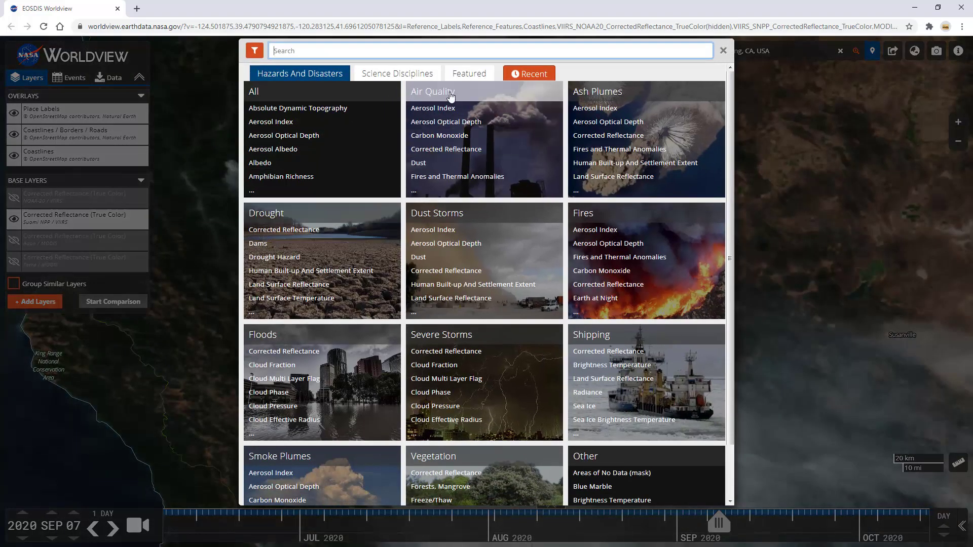
- Add the Suomi NPP/VIIRS Fires and Thermal Anomalies 375m layers: Day and Night, Day, and Night
click(450, 177)
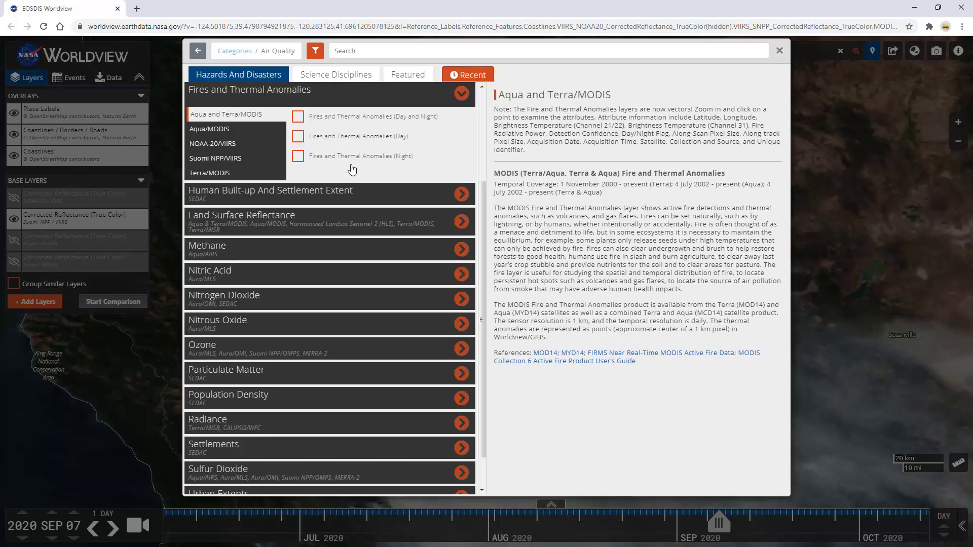
click(234, 159)
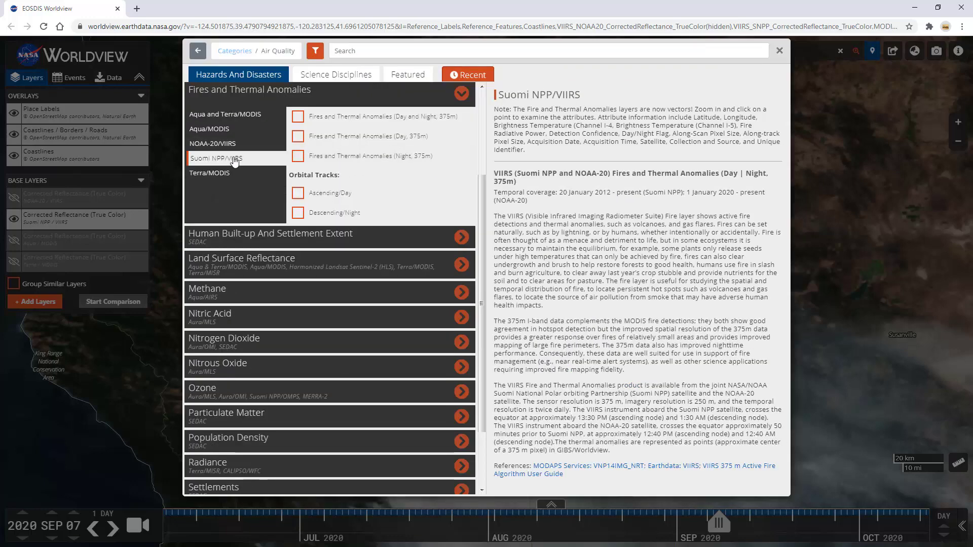
click(298, 118)
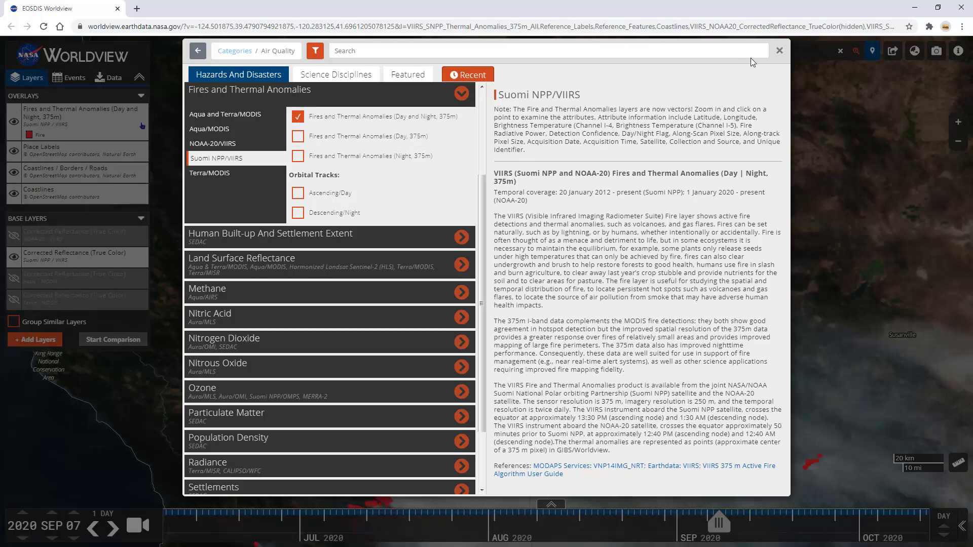
click(781, 52)
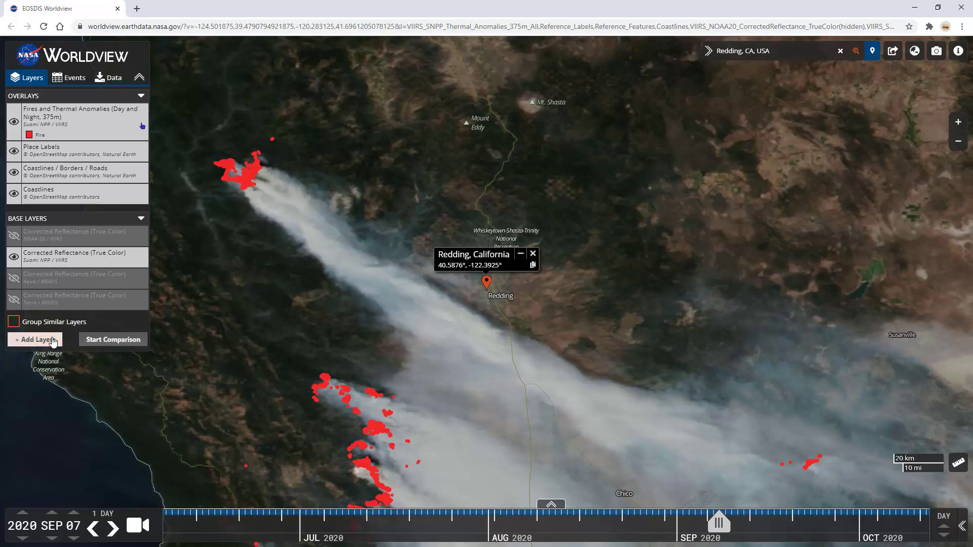
click(53, 341)
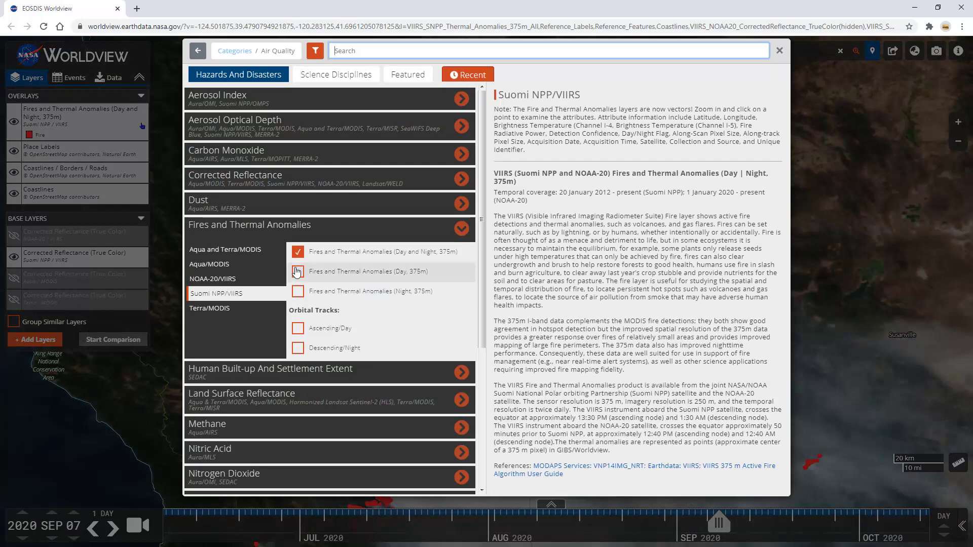
click(298, 272)
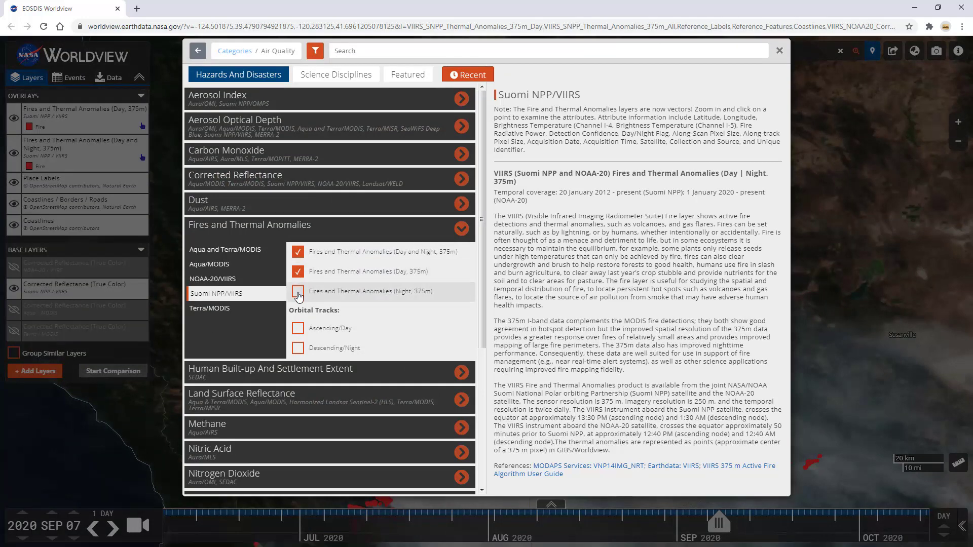
click(298, 291)
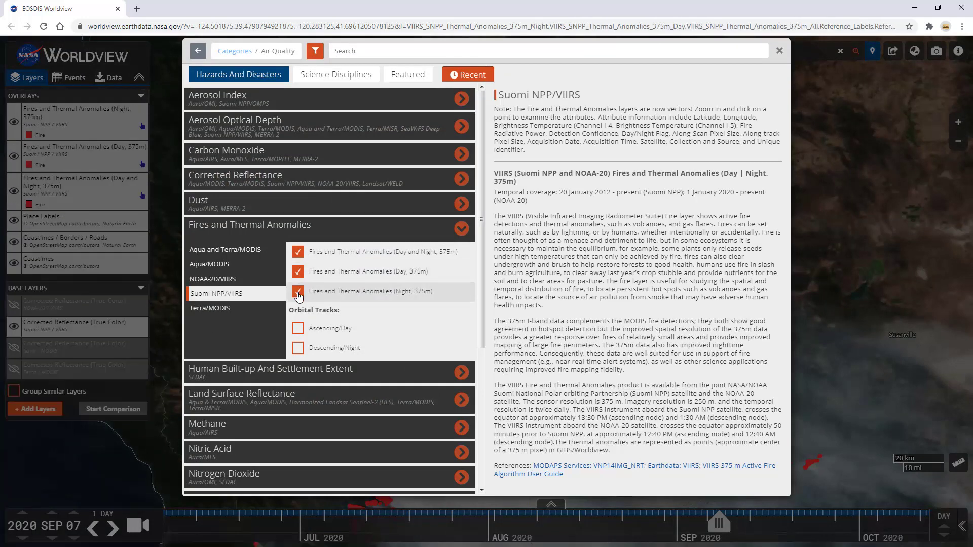
- Hide the Night and Day-and-Night fire layers, keep Day 375m visible, and inspect one fire pixel
click(779, 51)
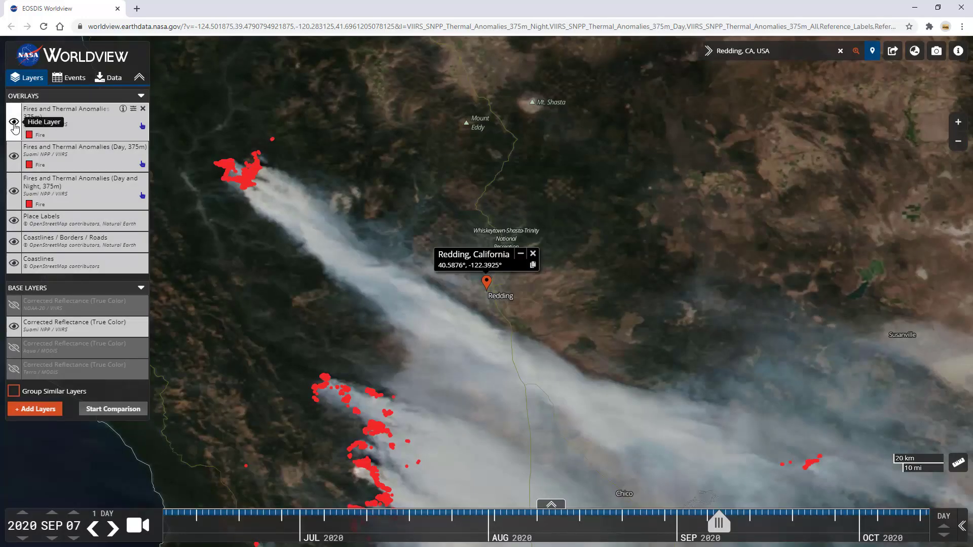
click(14, 125)
click(13, 158)
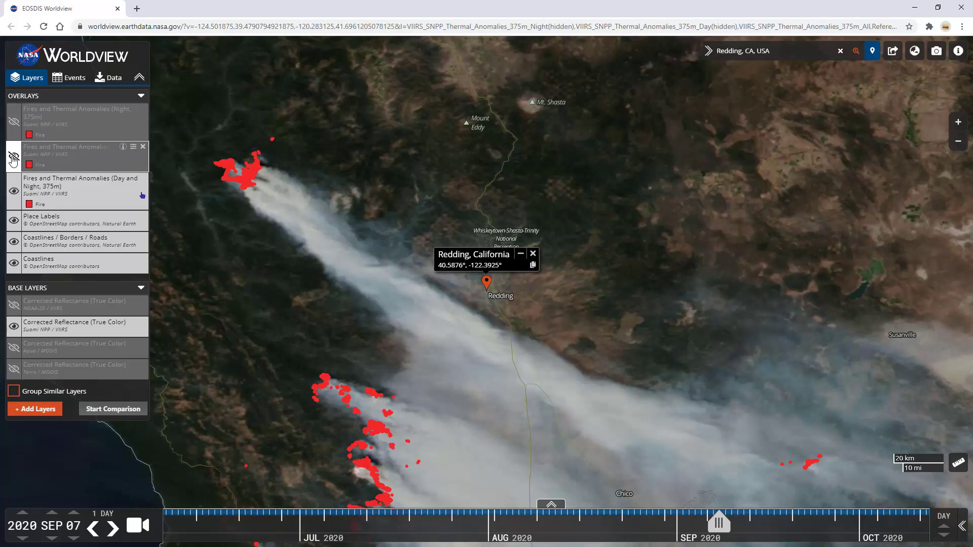
click(14, 158)
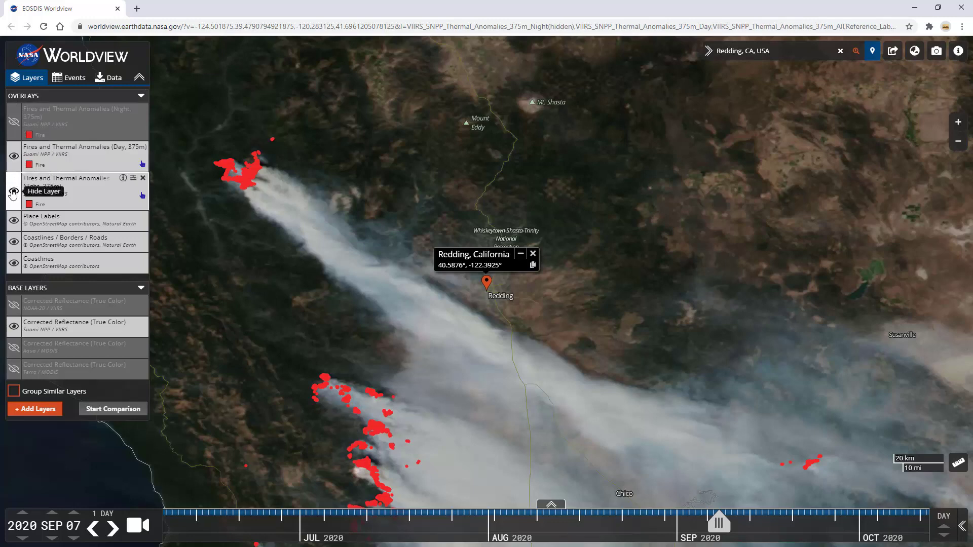
click(13, 190)
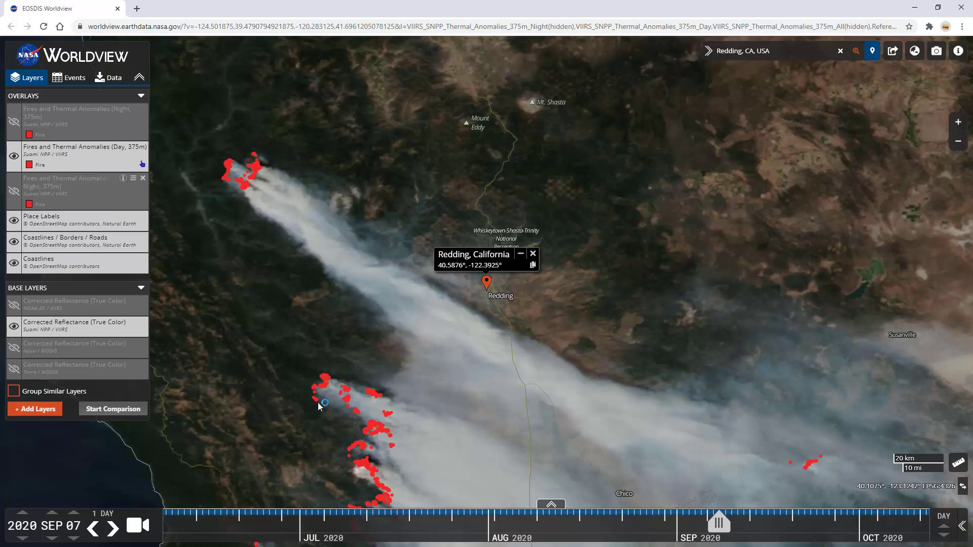
click(347, 404)
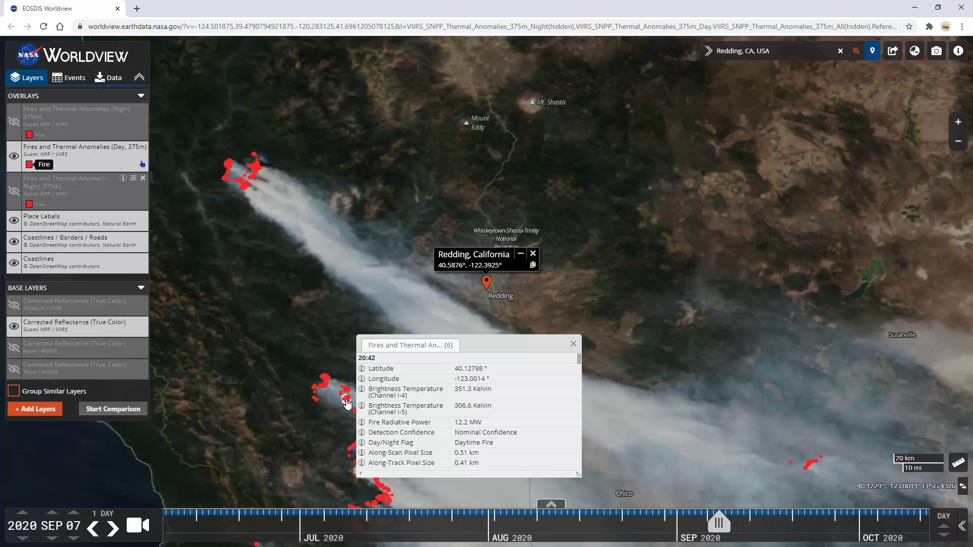
- Close the fire popup, zoom out over the western US, and move the date to September 10
click(574, 344)
scroll(577, 344, down, 4)
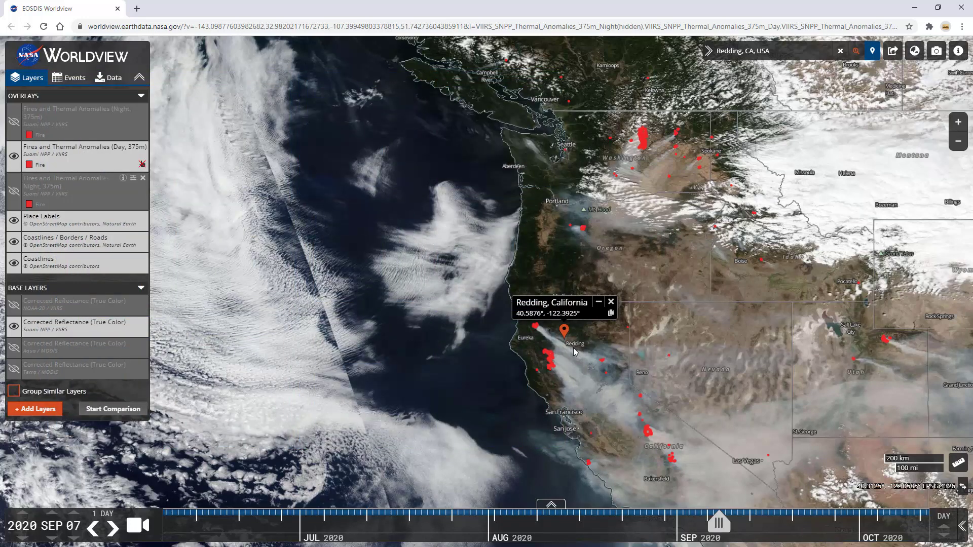
drag(716, 400, 447, 339)
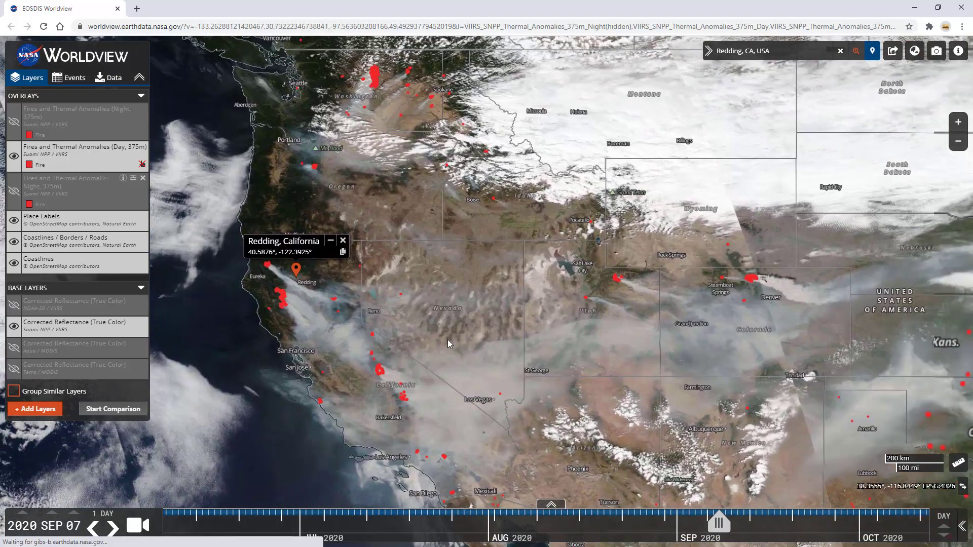
drag(718, 524, 737, 533)
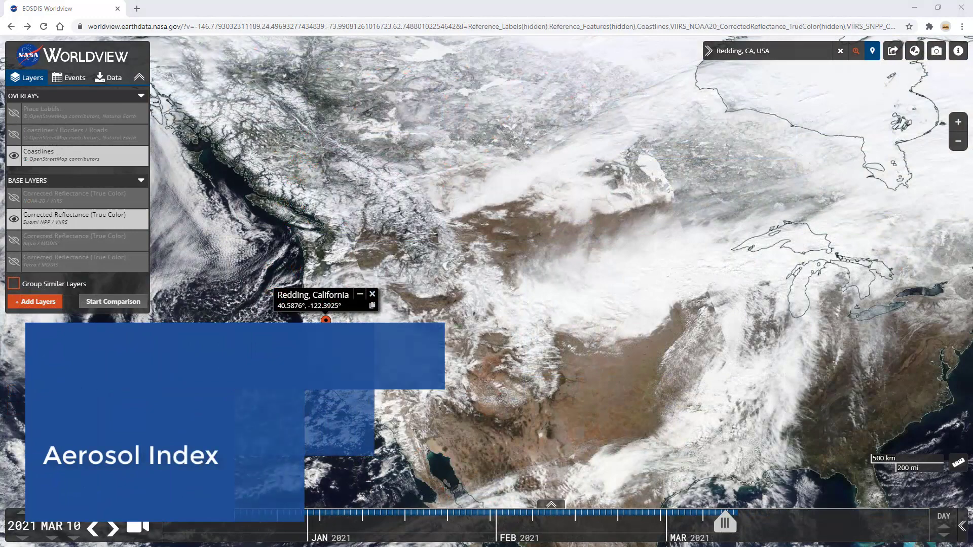
- Add the Suomi NPP/OMPS Aerosol Index overlay from Air Quality > Aerosol Index
click(43, 304)
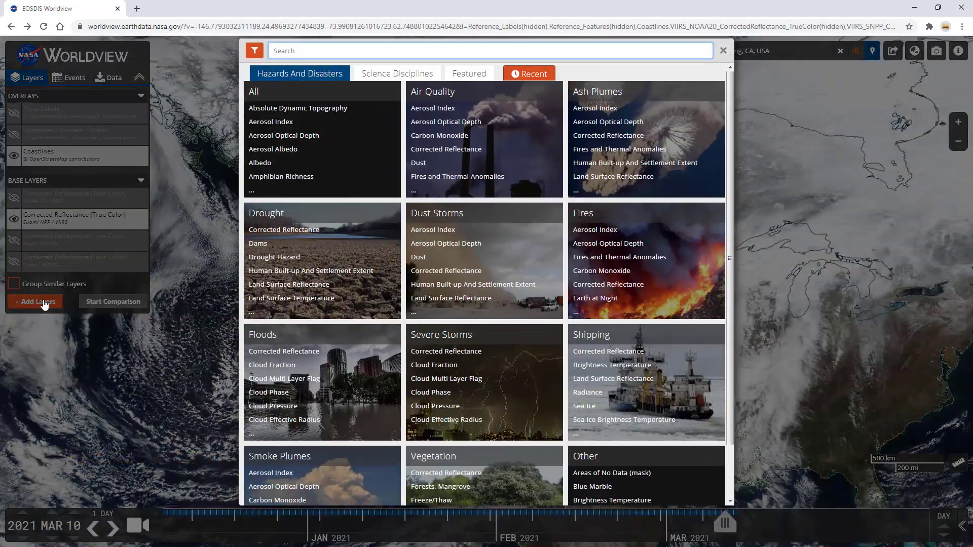
click(467, 113)
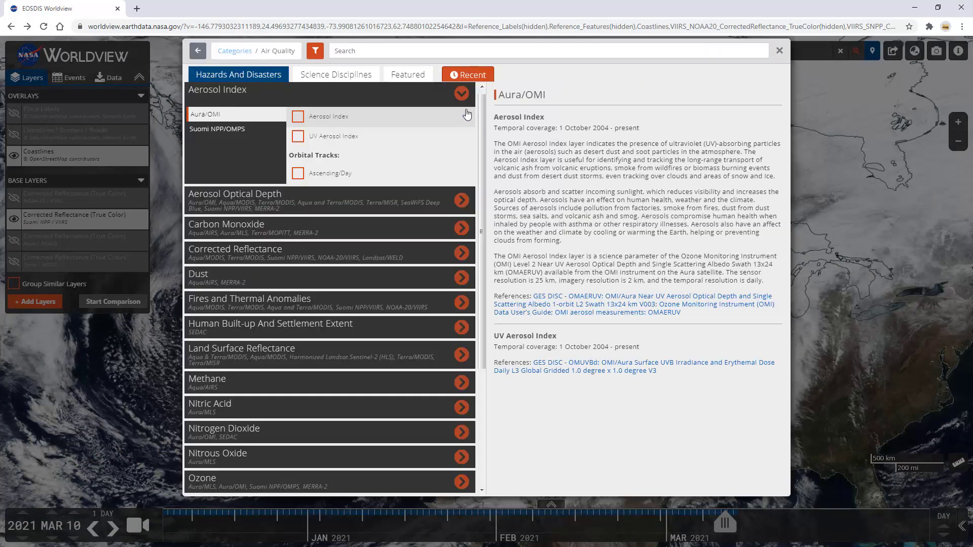
click(249, 130)
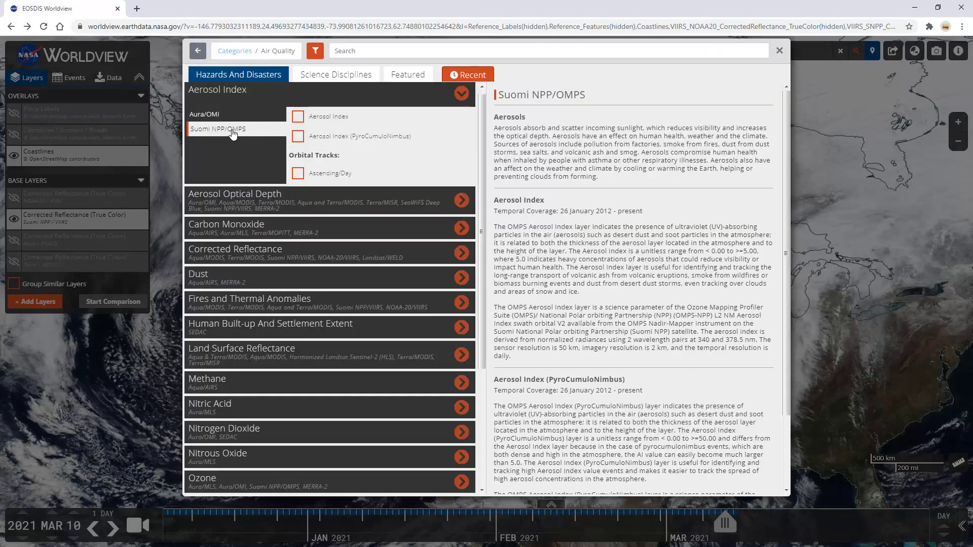
click(300, 117)
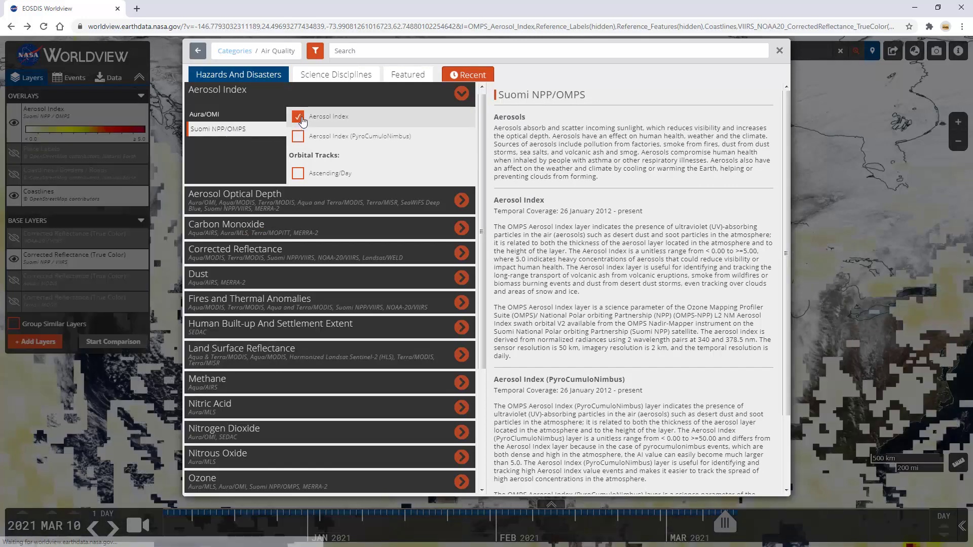
click(778, 51)
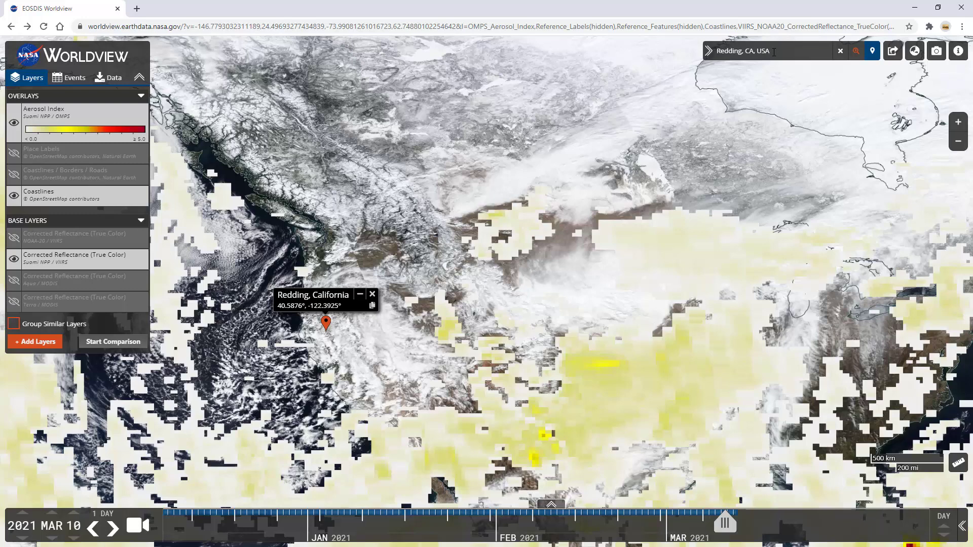
- Set the date to 2020 SEP 07
click(22, 538)
click(52, 513)
click(52, 513)
click(52, 513)
click(52, 513)
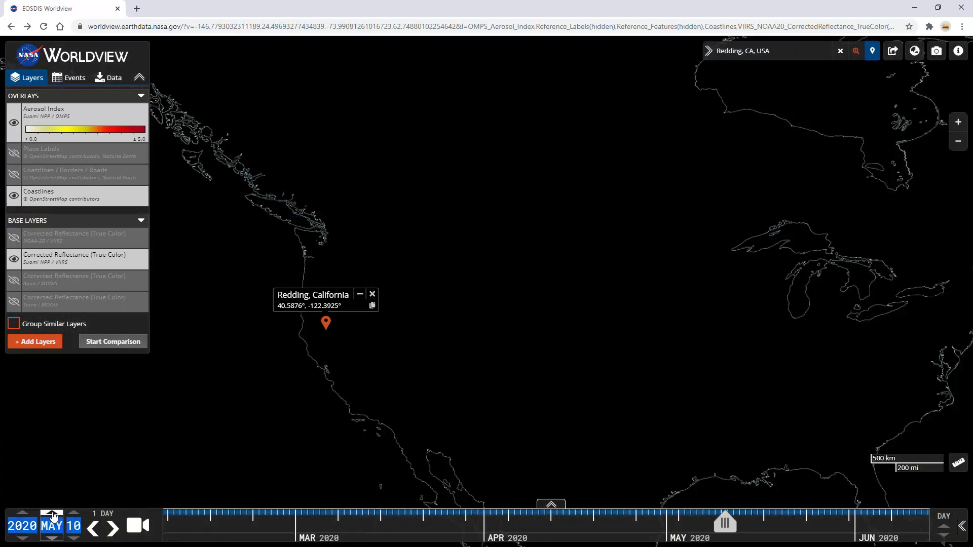
click(52, 513)
click(52, 513)
click(73, 538)
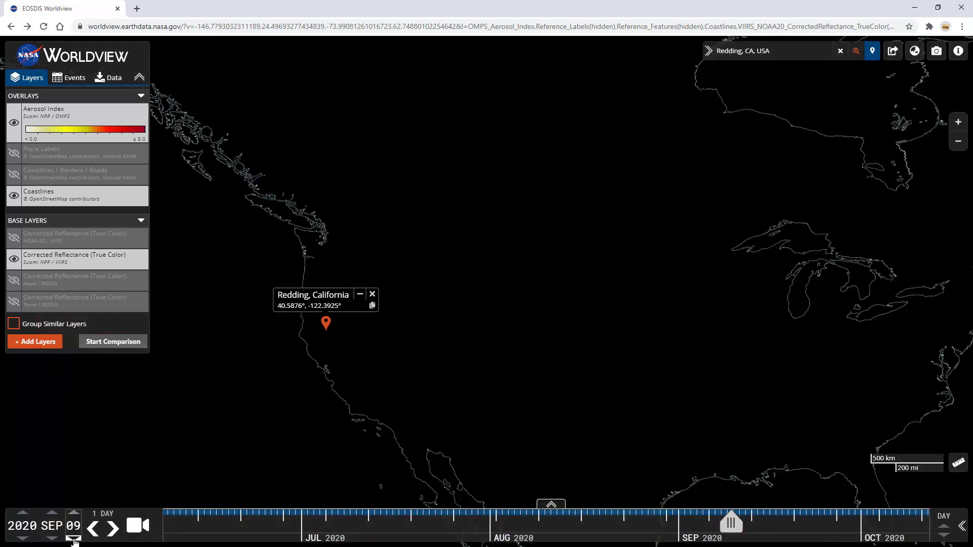
click(74, 538)
click(73, 538)
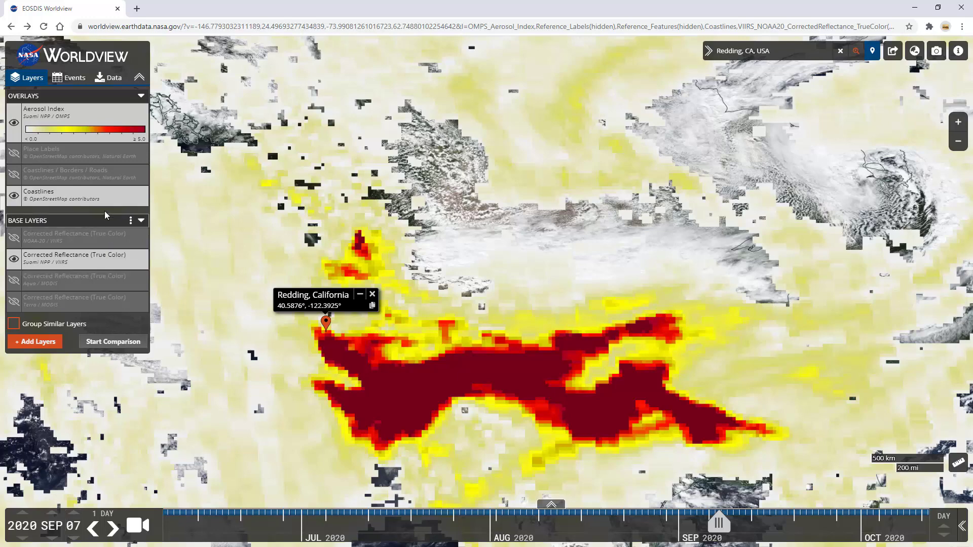
- Move the Aerosol Index below the reference overlays and show Coastlines/Borders/Roads and Place Labels
drag(103, 133, 91, 183)
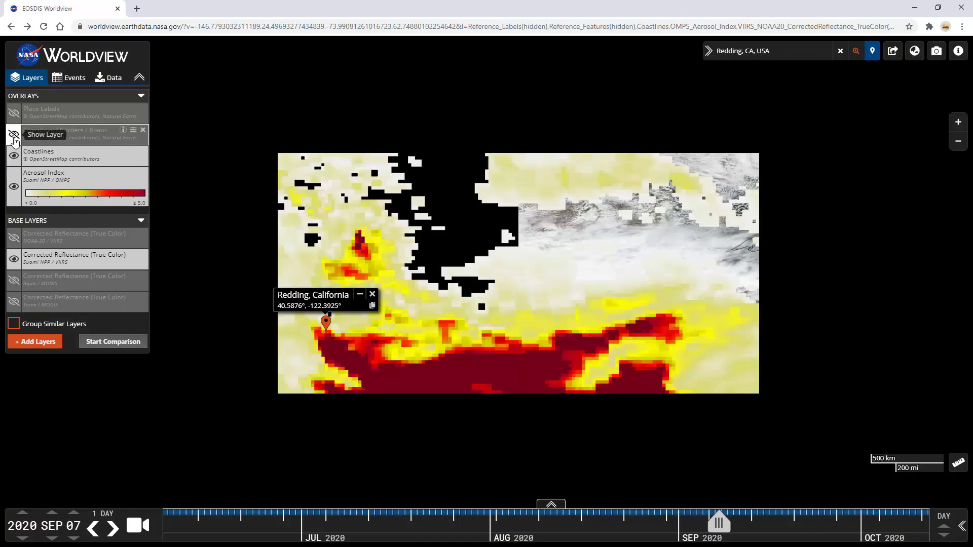
click(13, 134)
click(10, 115)
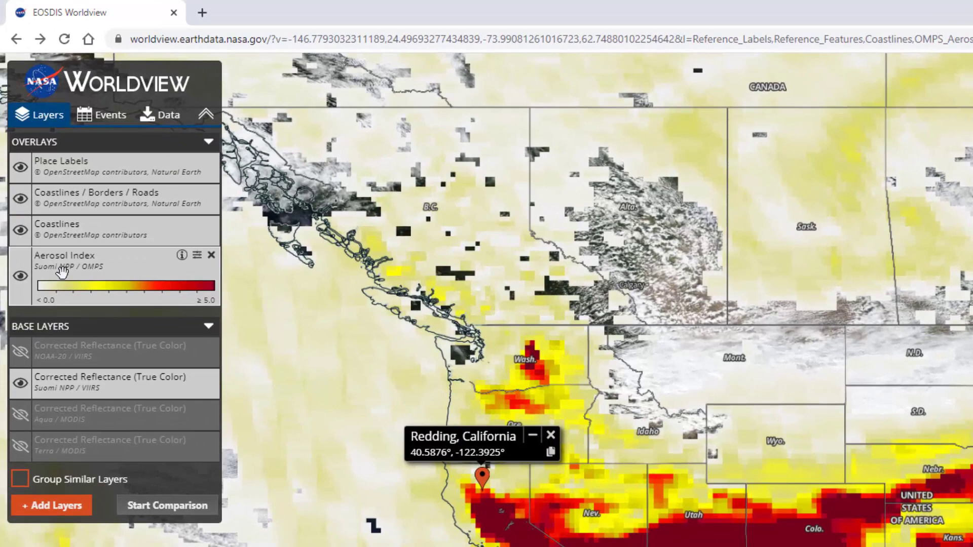
- Read the Aerosol Index description, zoom out to North America, and advance the date to 2020 SEP 12
click(182, 255)
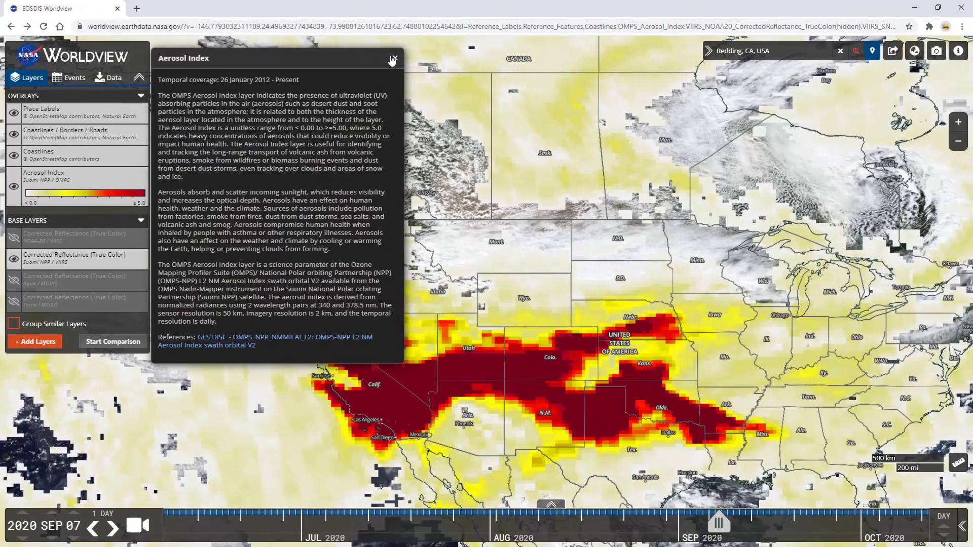
click(392, 60)
scroll(326, 309, down, 2)
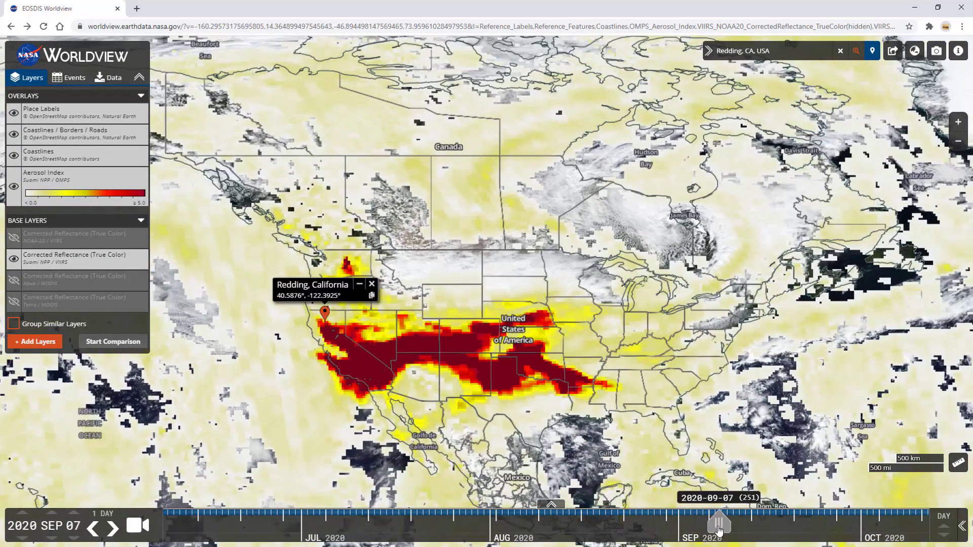
drag(719, 529, 746, 534)
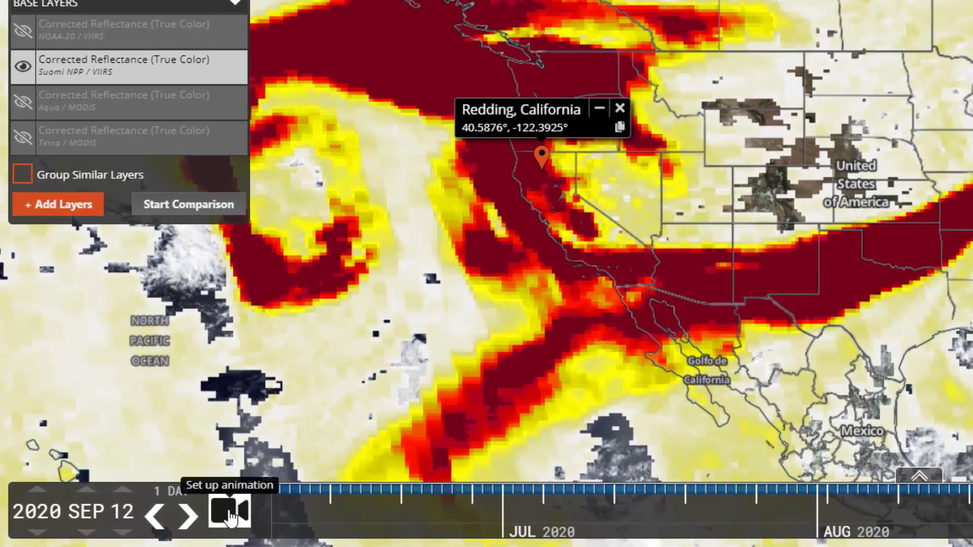
- Set the animation range from 2020 SEP 07 to 2020 OCT 07 and play it
click(230, 517)
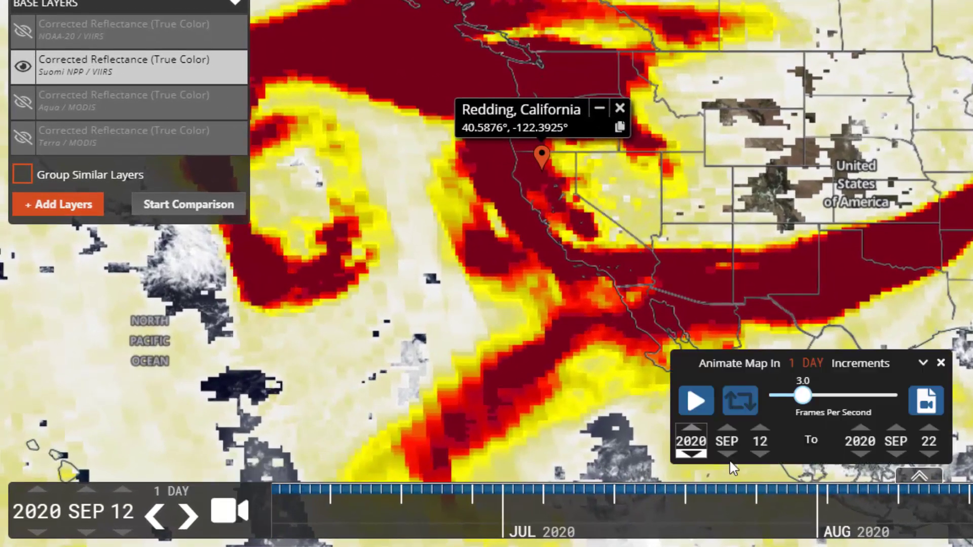
click(760, 454)
click(759, 455)
click(760, 454)
click(760, 454)
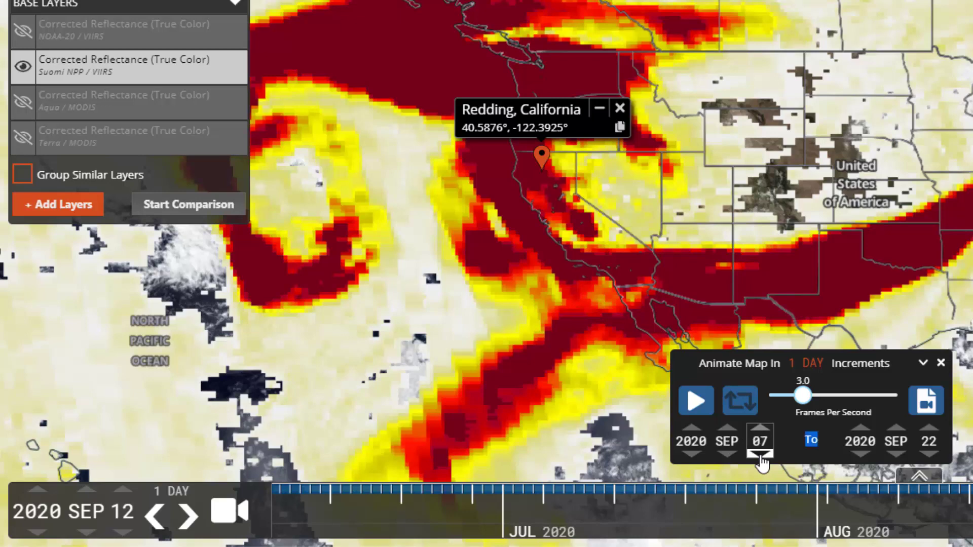
click(896, 427)
click(930, 441)
text(07)
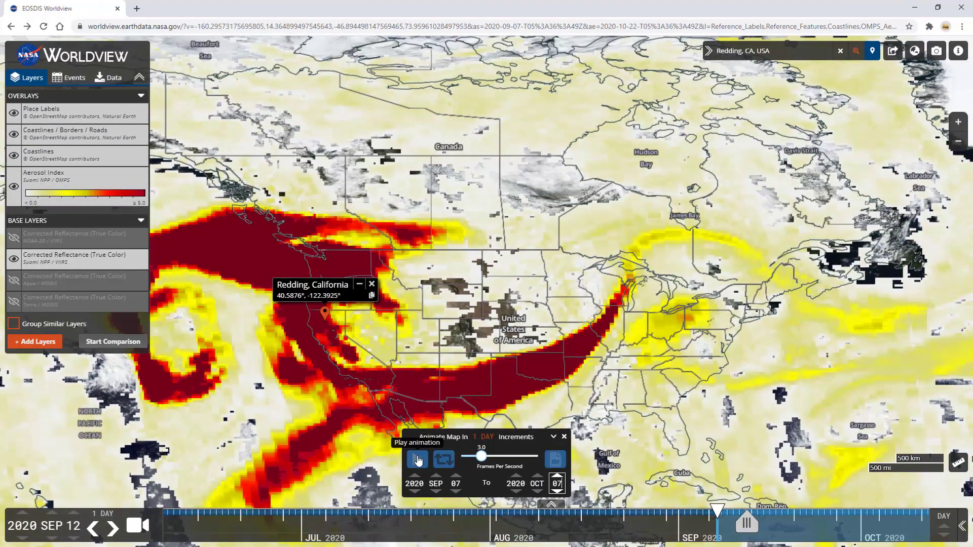
click(418, 460)
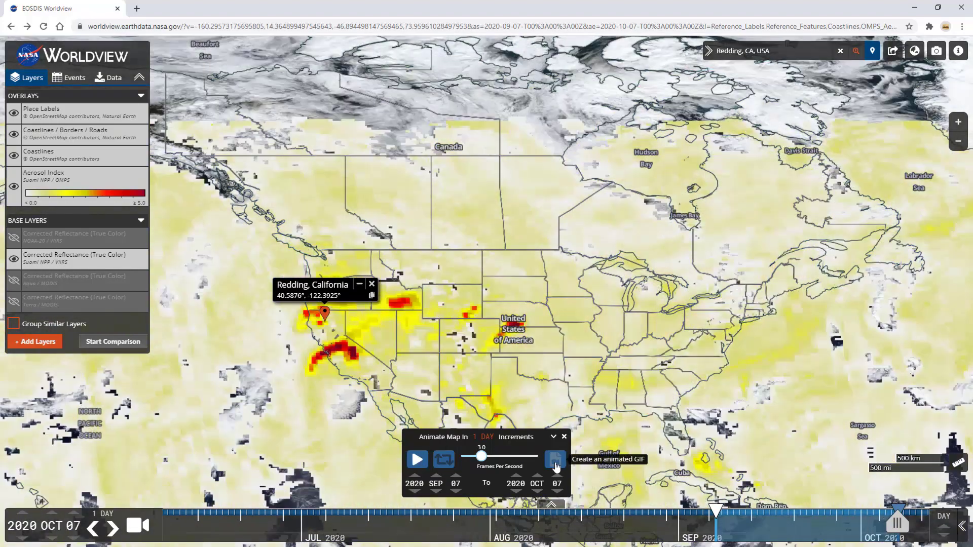
- Crop the GIF to California at 376px x 332px and create the animated GIF
click(556, 465)
drag(458, 318, 289, 349)
drag(366, 373, 407, 396)
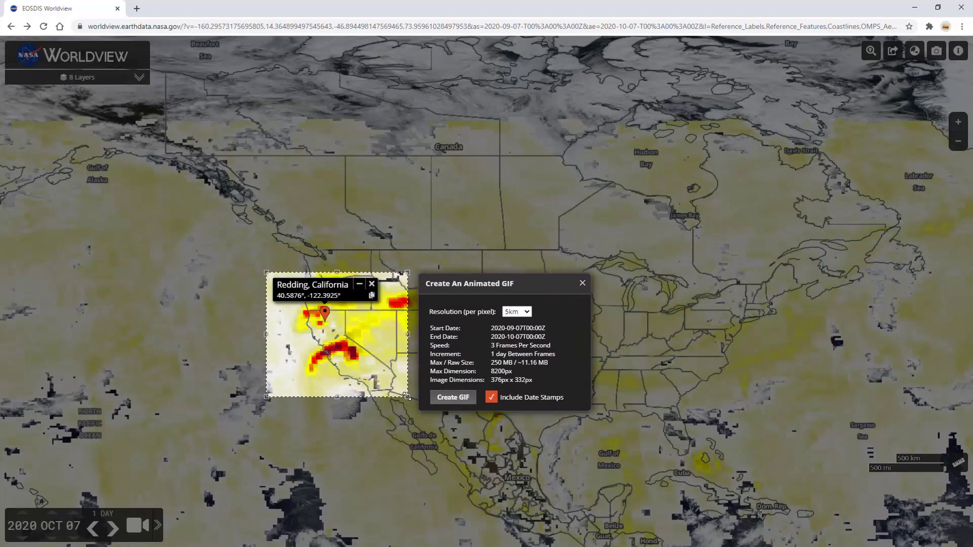
click(452, 397)
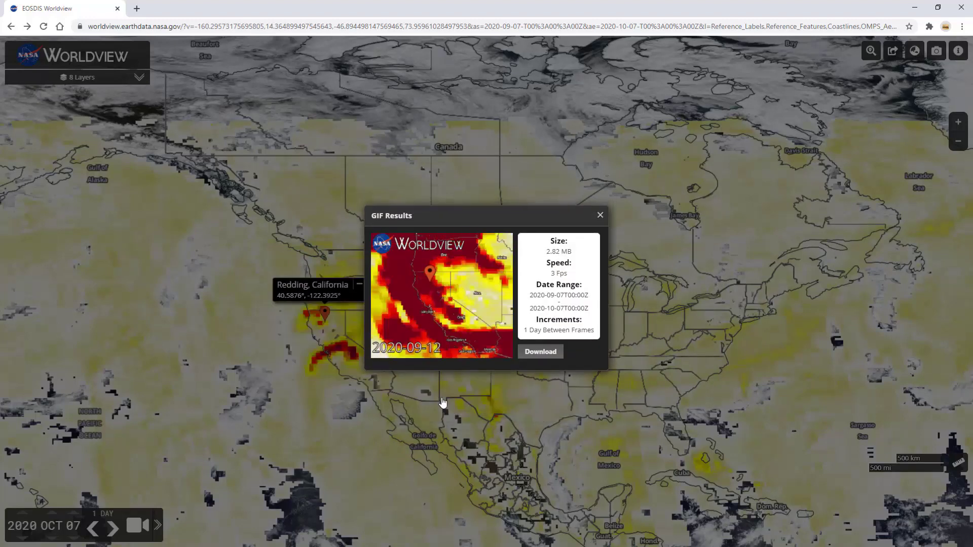